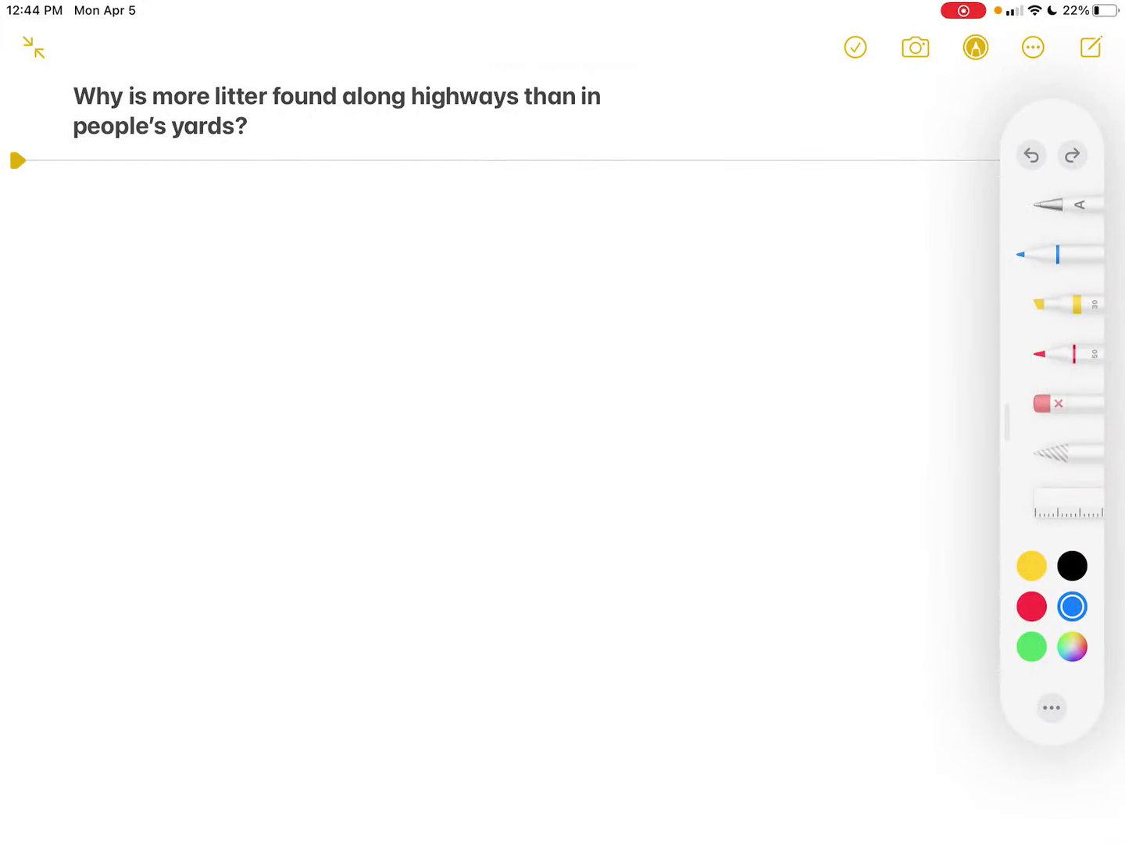
- Switch the pen to red and handwrite 'Social cost' beneath the litter question
left_click(1032, 607)
mouse_move(225, 262)
left_mouse_down()
mouse_move(214, 289)
mouse_move(250, 271)
mouse_move(274, 288)
left_mouse_up()
mouse_move(281, 276)
left_mouse_down()
mouse_move(282, 287)
mouse_move(350, 289)
mouse_move(364, 271)
mouse_move(376, 289)
mouse_move(400, 290)
left_mouse_up()
left_click_drag(393, 279, 406, 278)
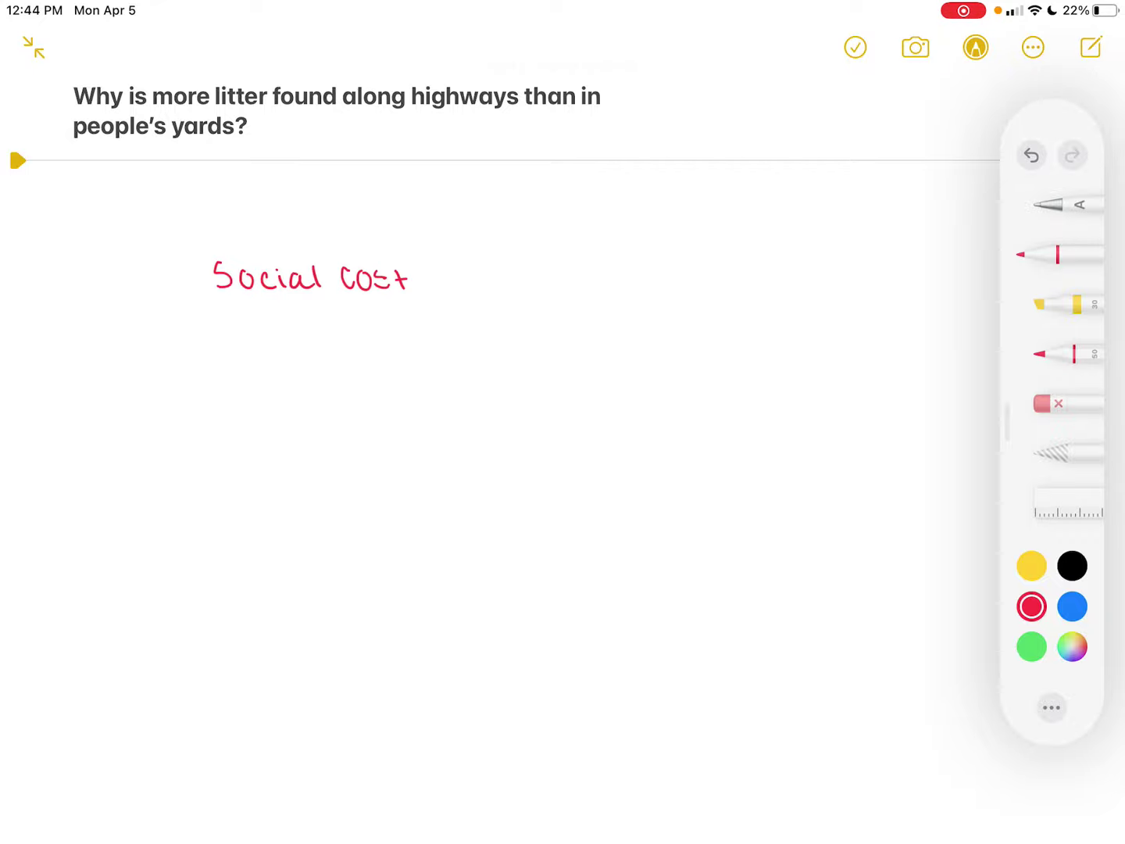